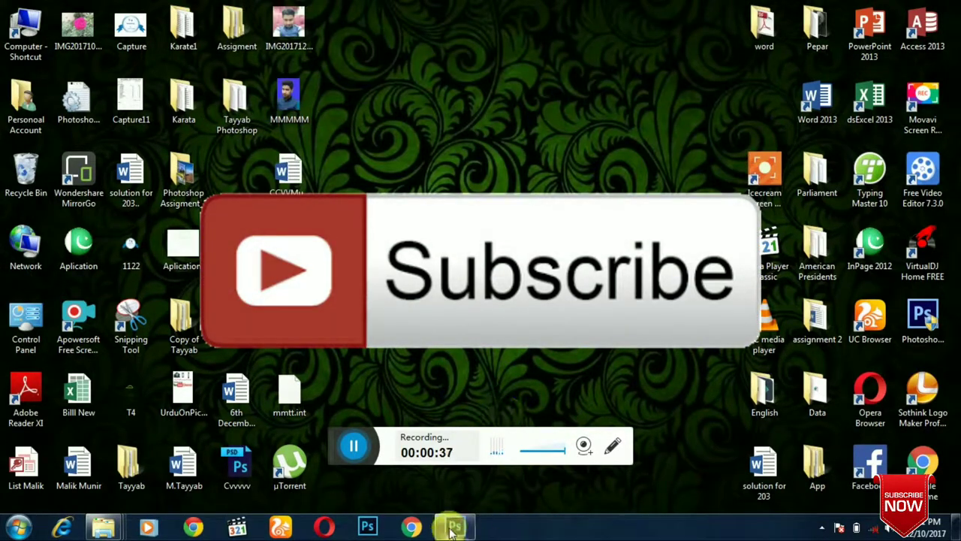
# Restore the Photoshop window showing images(19).jpg and select the Move tool.
pyautogui.click(454, 529)
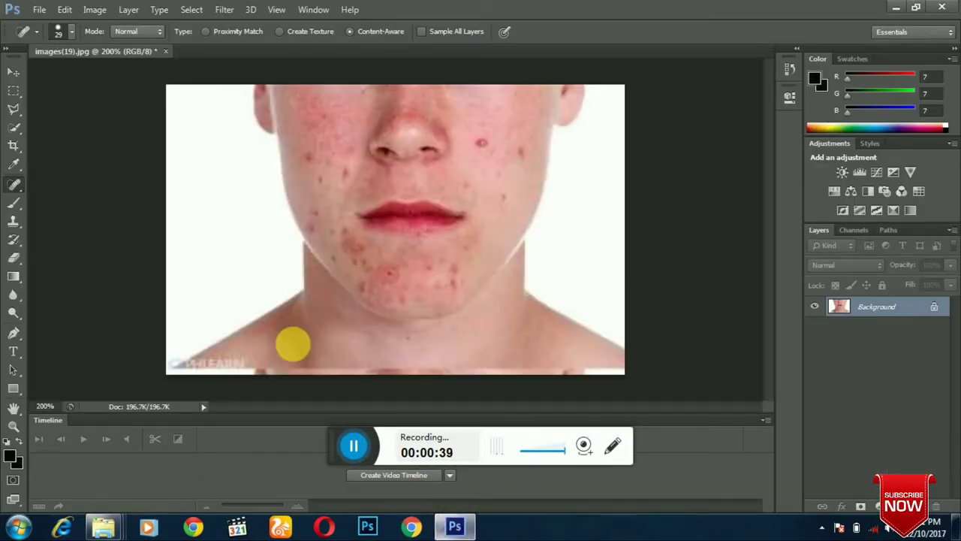
pyautogui.click(13, 72)
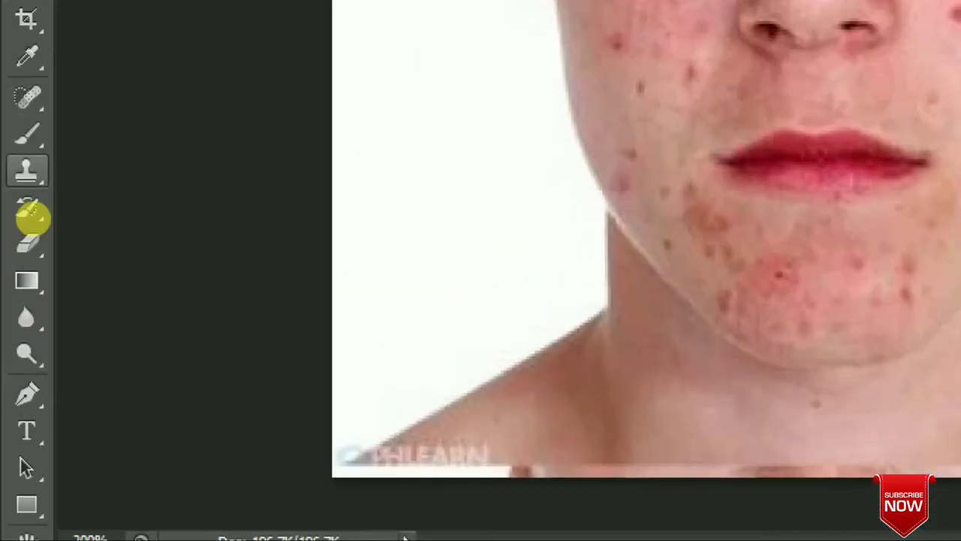
# Select the Spot Healing Brush and zoom the portrait in to 300%.
pyautogui.press('j')
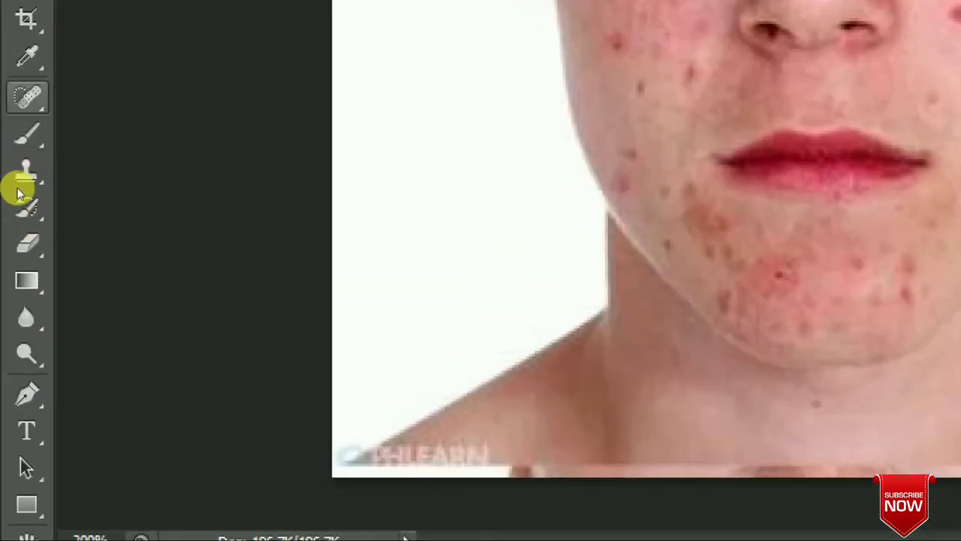
pyautogui.hotkey('ctrl', '+')
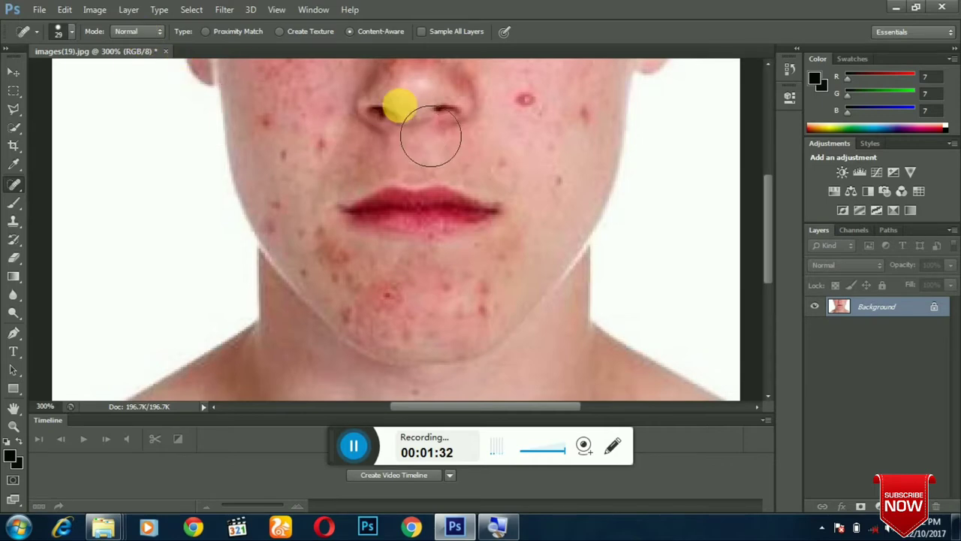
# Heal the three cheek blemishes and the cluster of acne spots across the chin.
pyautogui.click(518, 102)
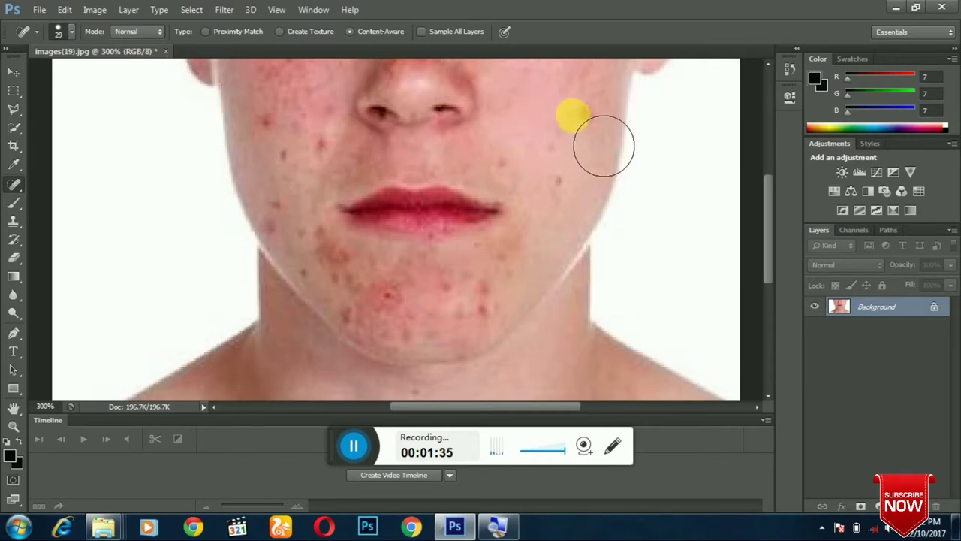
pyautogui.click(554, 180)
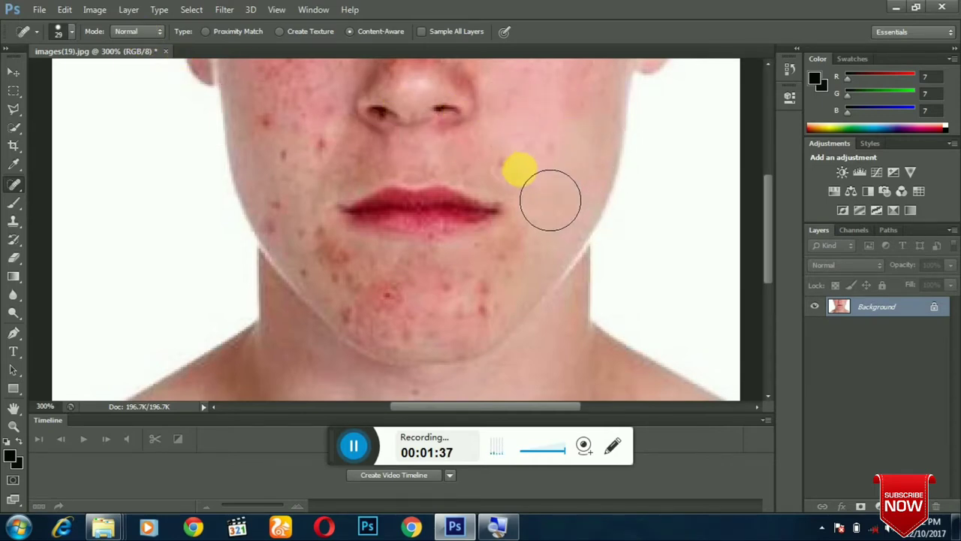
pyautogui.click(520, 169)
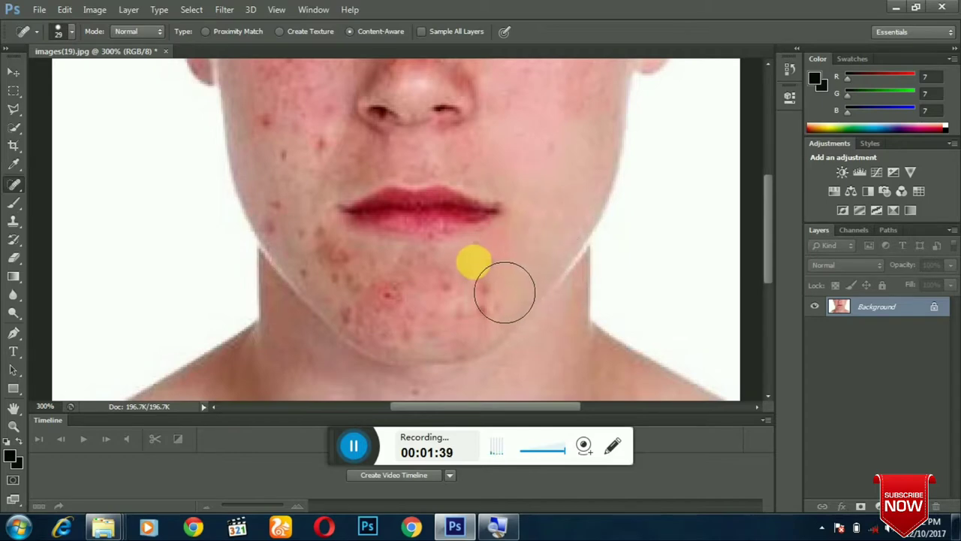
pyautogui.click(473, 259)
pyautogui.click(476, 301)
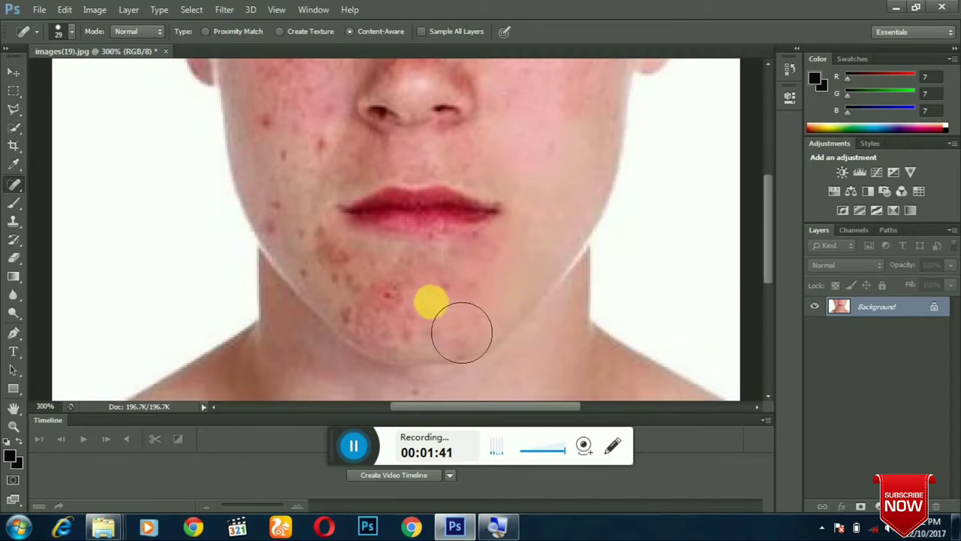
pyautogui.click(443, 298)
pyautogui.click(466, 262)
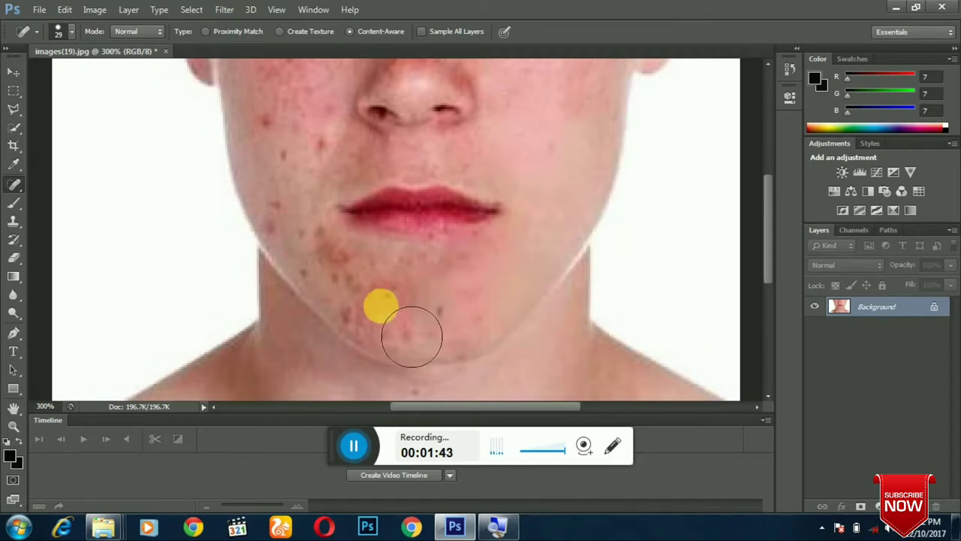
pyautogui.click(399, 338)
pyautogui.click(441, 363)
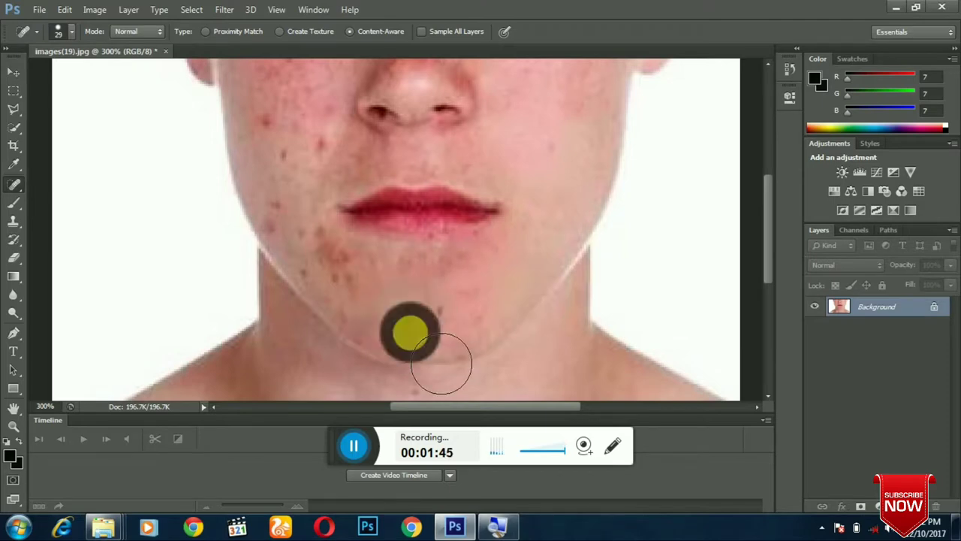
pyautogui.click(437, 310)
# Heal the spots across the left cheek and the one beside the left nostril.
pyautogui.click(342, 274)
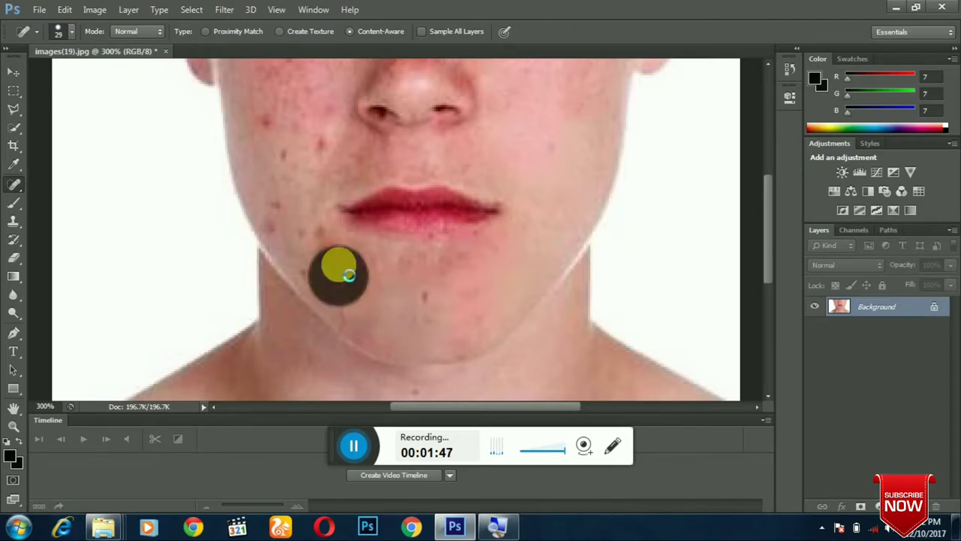
pyautogui.click(338, 308)
pyautogui.click(316, 256)
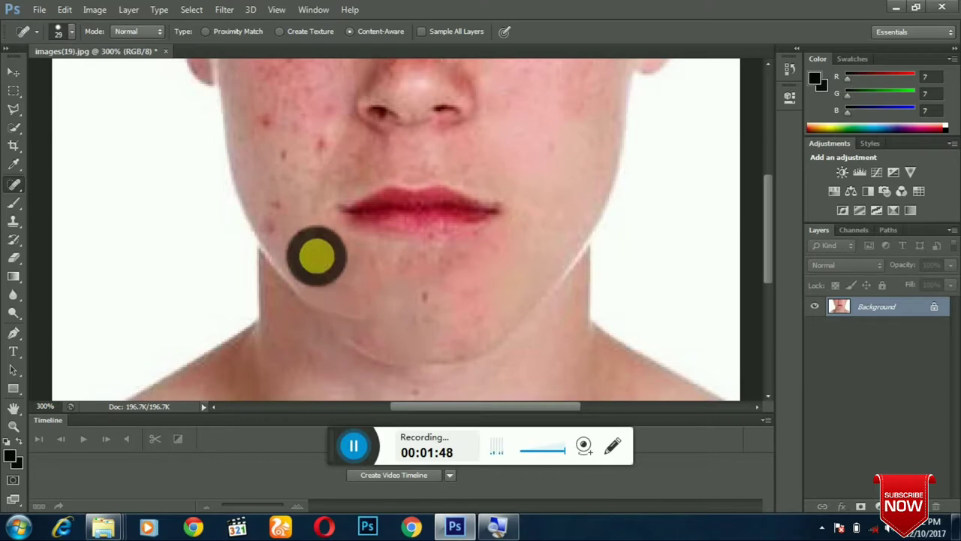
pyautogui.click(290, 215)
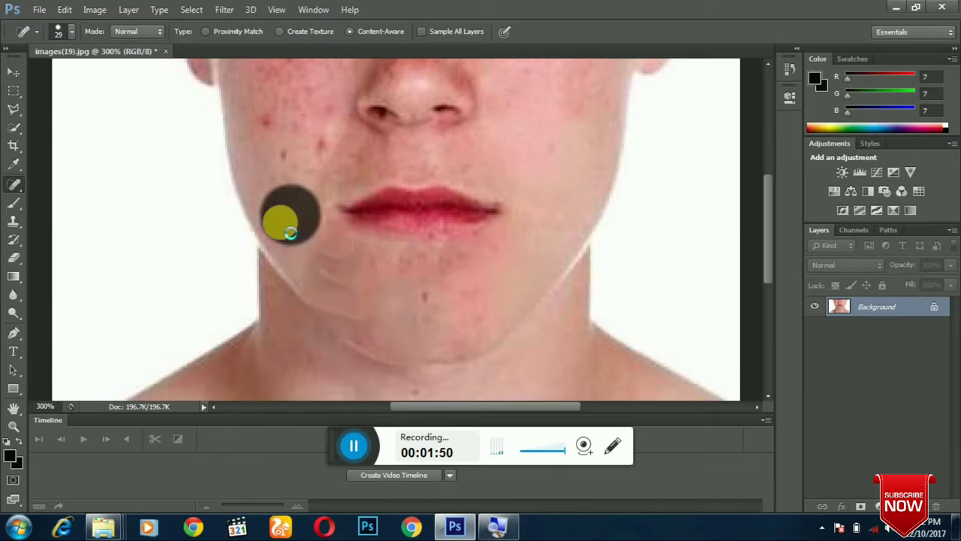
pyautogui.click(326, 183)
pyautogui.click(344, 151)
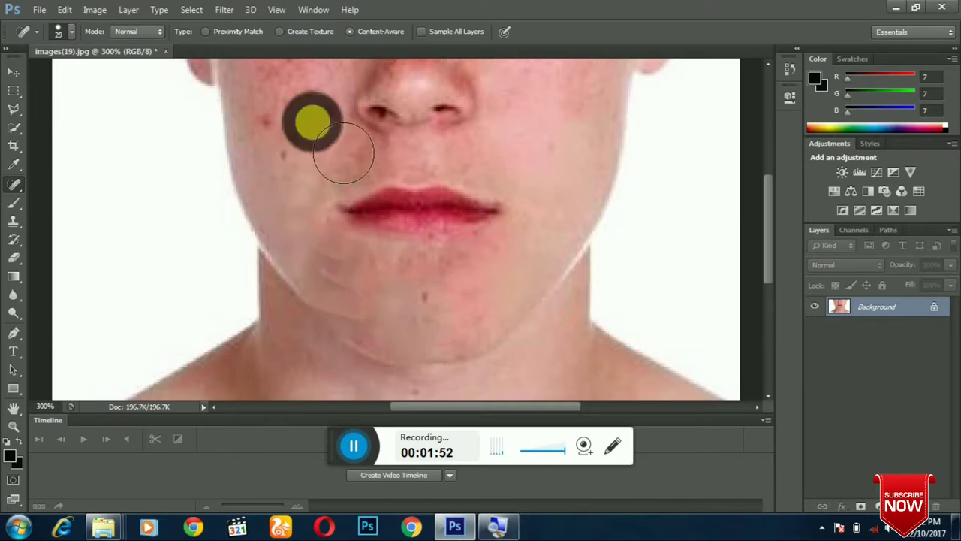
pyautogui.click(274, 129)
pyautogui.click(281, 146)
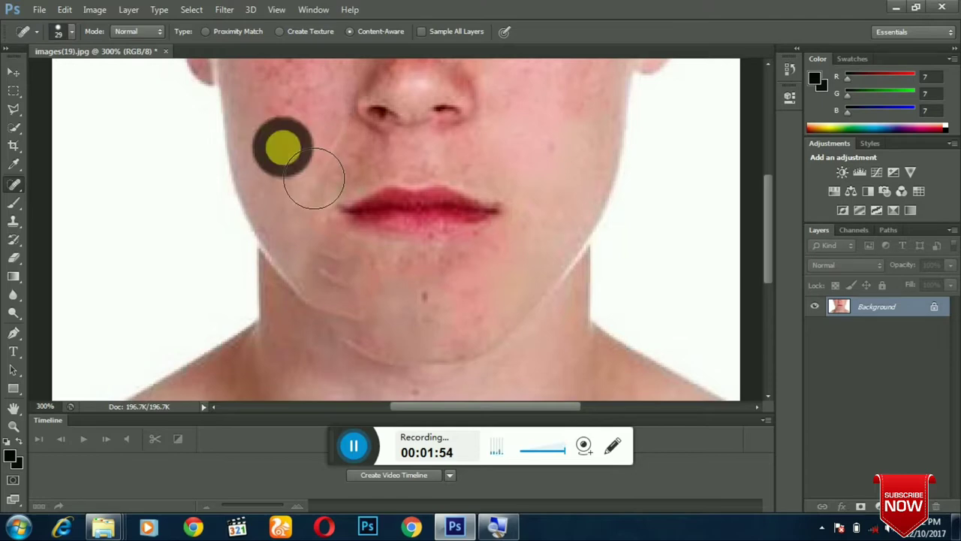
pyautogui.click(385, 130)
pyautogui.moveTo(392, 136); pyautogui.dragTo(401, 240)
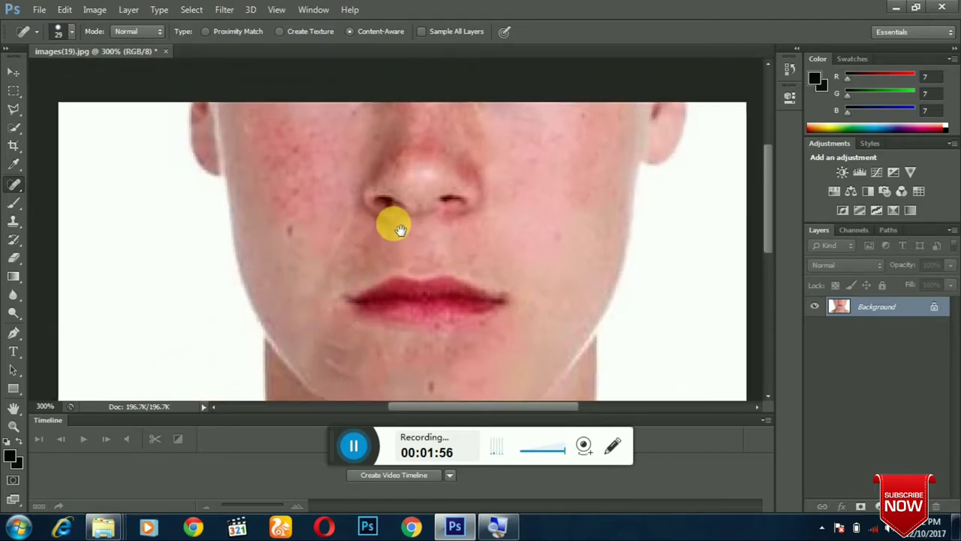
# Heal the six remaining small spots scattered over the left cheek.
pyautogui.click(306, 217)
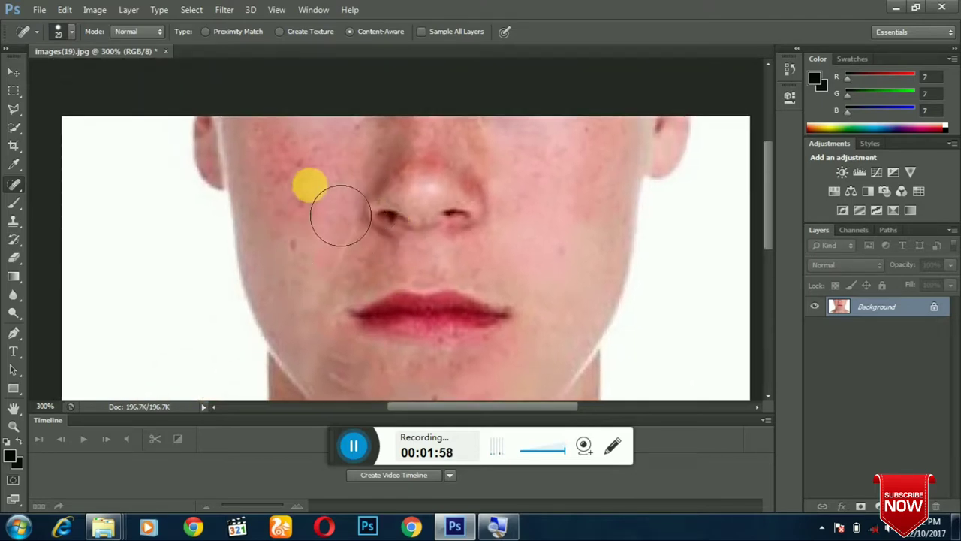
pyautogui.click(311, 178)
pyautogui.click(285, 243)
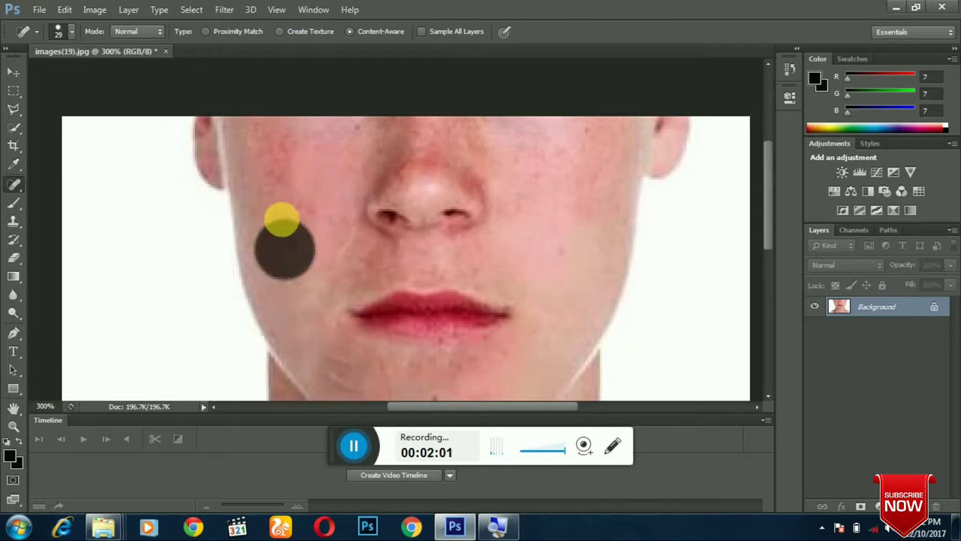
pyautogui.click(275, 200)
pyautogui.click(306, 198)
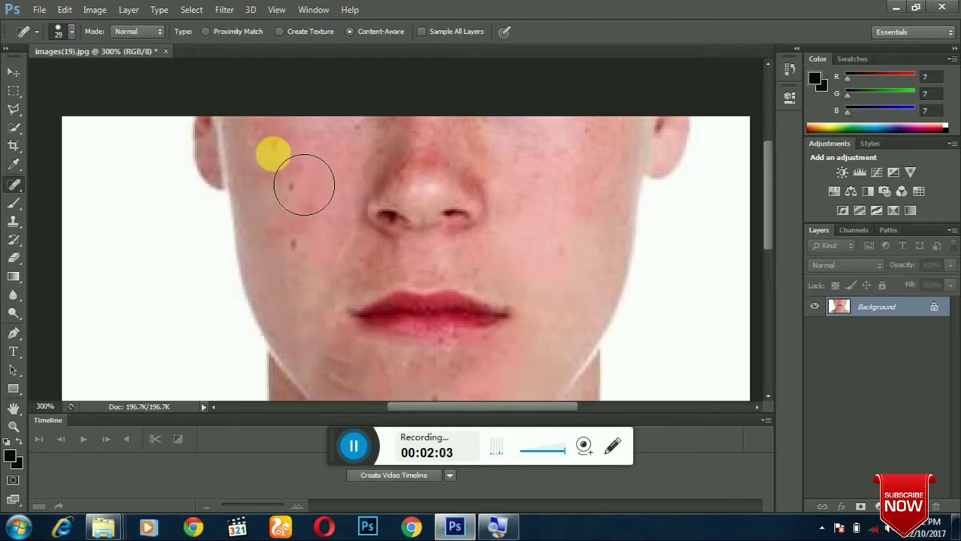
pyautogui.click(339, 227)
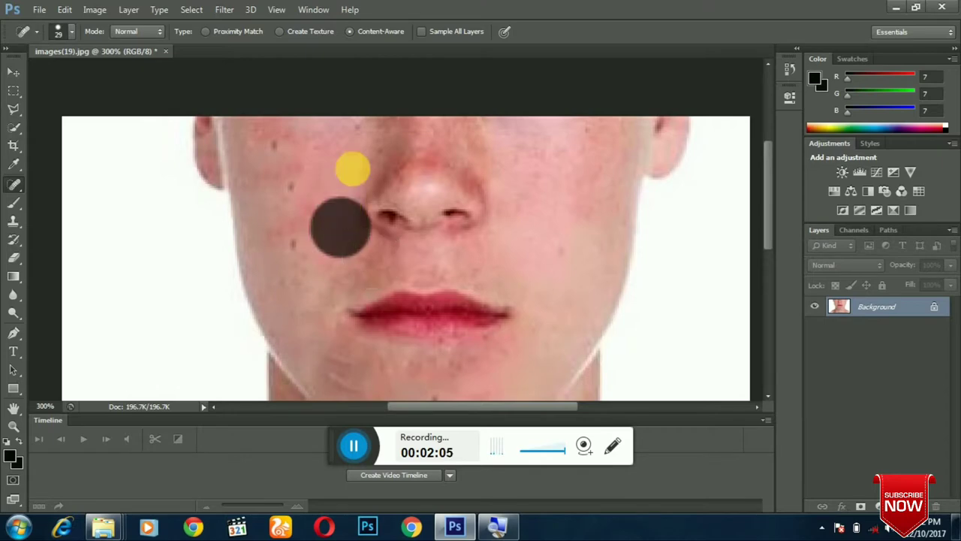
# Heal spots beside the nose, on the right cheek, jaw edge and near the lips, then zoom out.
pyautogui.click(359, 151)
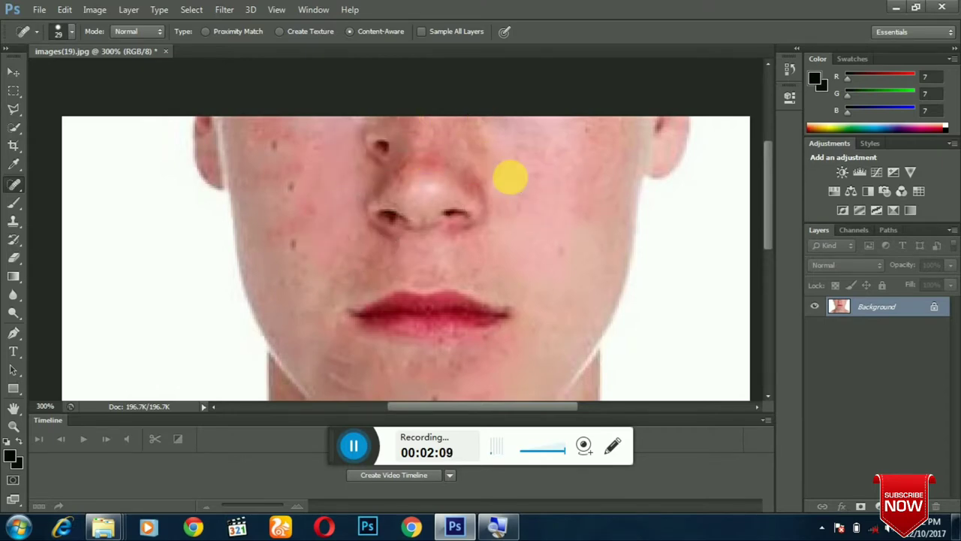
pyautogui.click(373, 154)
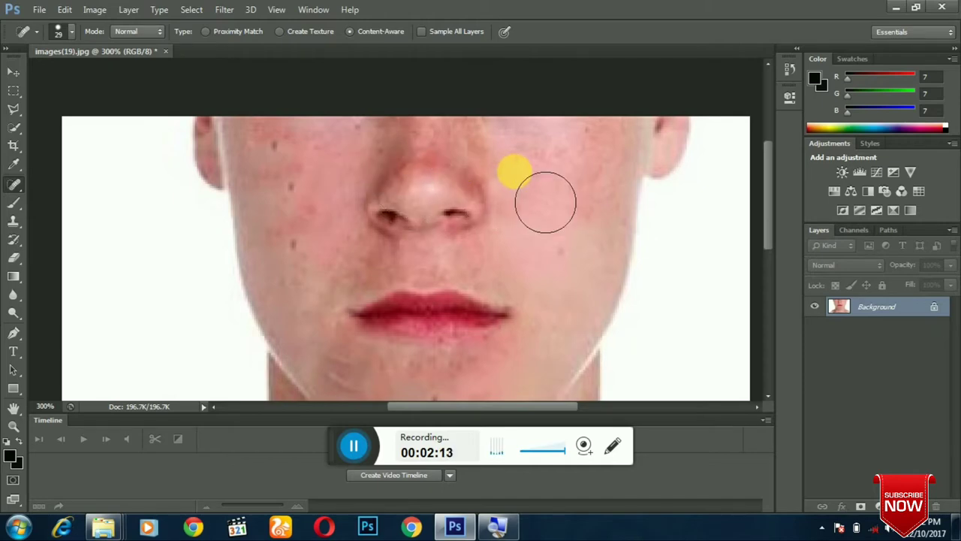
pyautogui.click(629, 173)
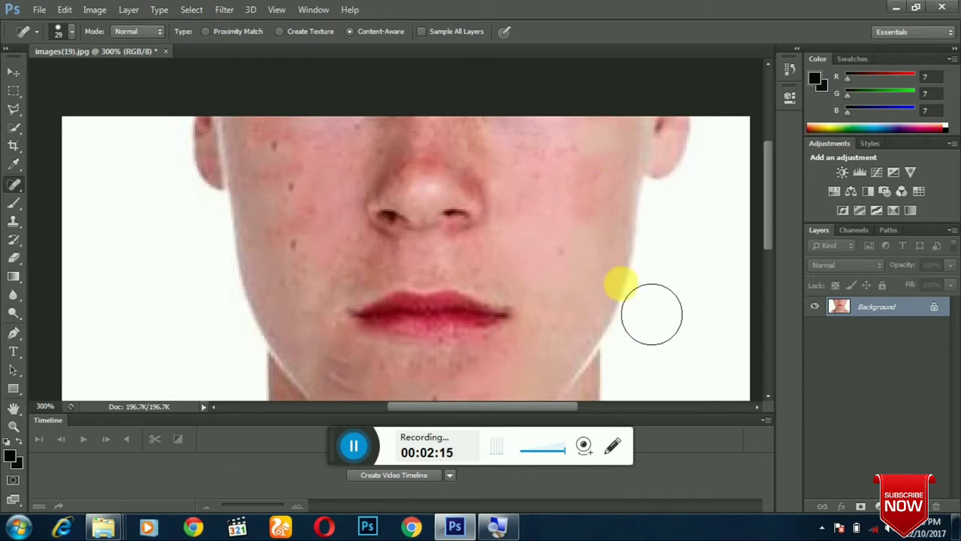
pyautogui.click(311, 290)
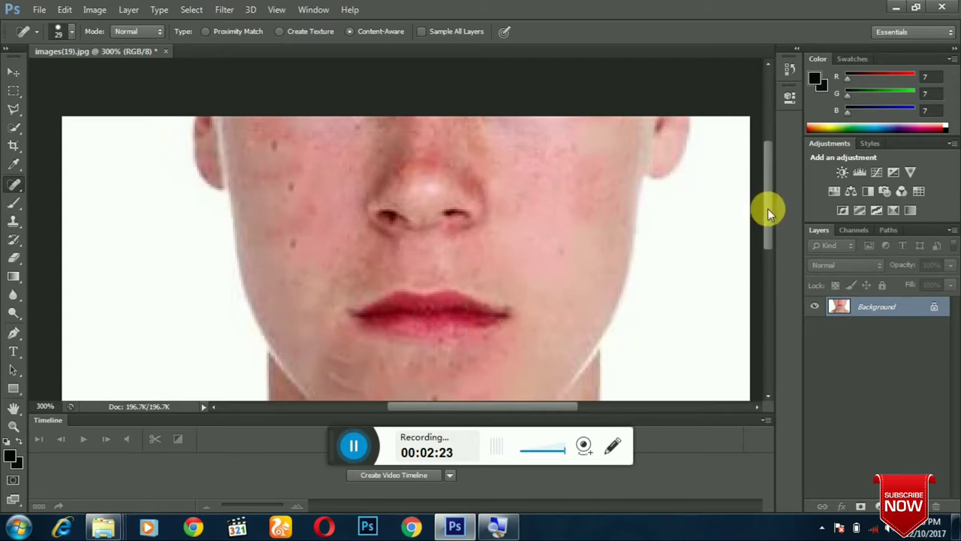
pyautogui.moveTo(766, 208); pyautogui.dragTo(783, 217)
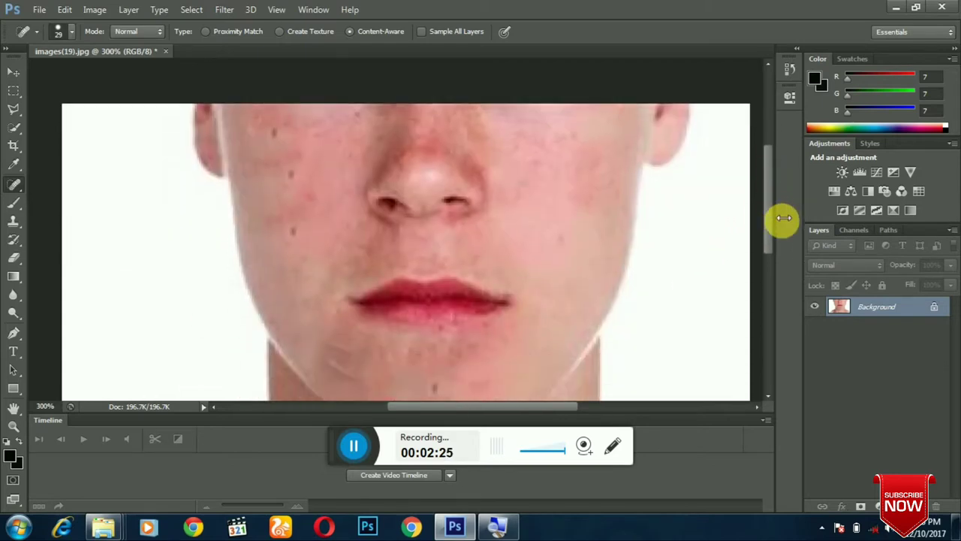
pyautogui.hotkey('ctrl', '-')
pyautogui.hotkey('ctrl', '-')
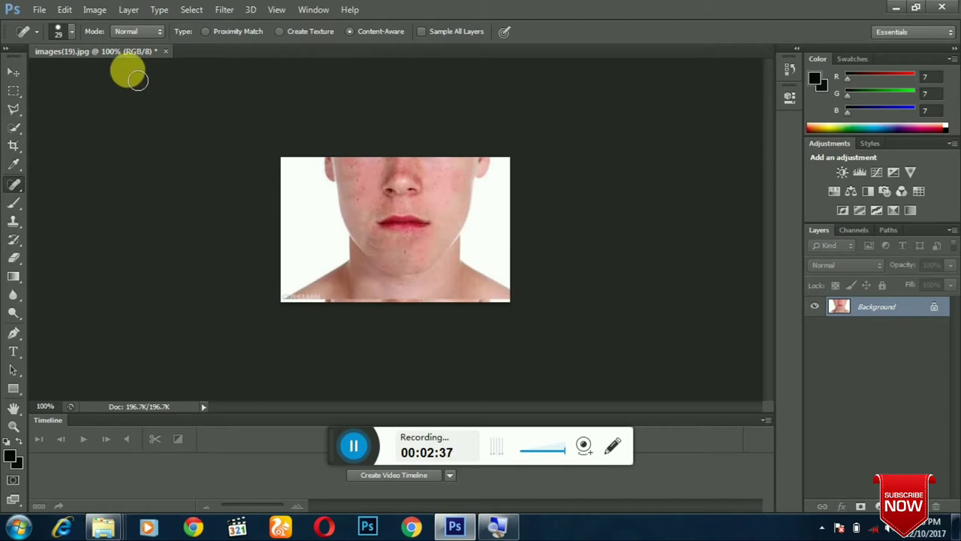
# Open images(19) from the Downloads folder via File > Open.
pyautogui.click(39, 10)
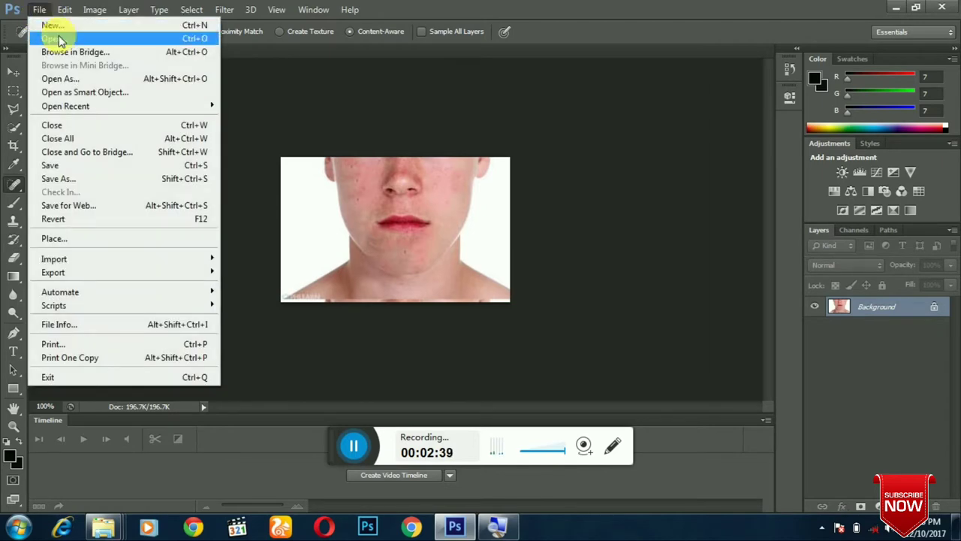
pyautogui.click(54, 35)
pyautogui.click(485, 232)
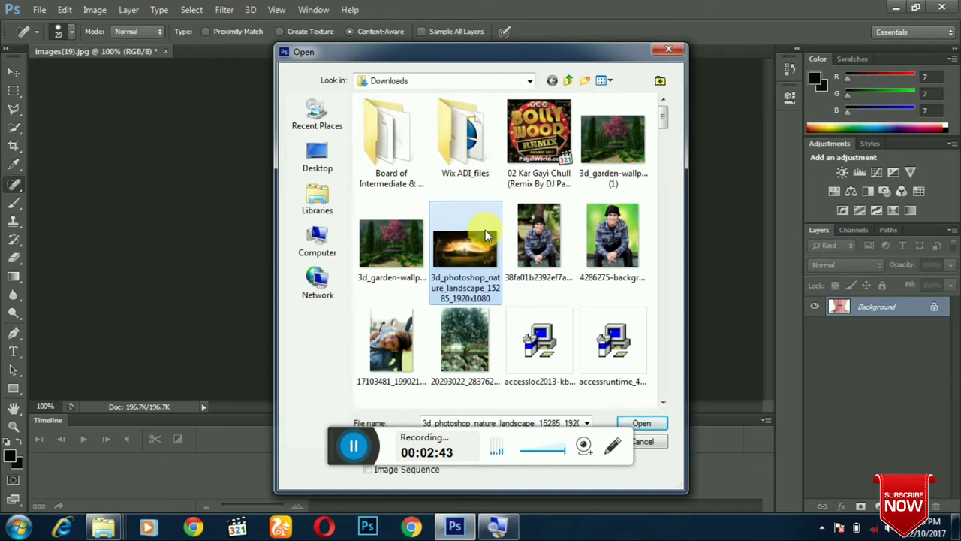
pyautogui.press('i')
pyautogui.click(552, 269)
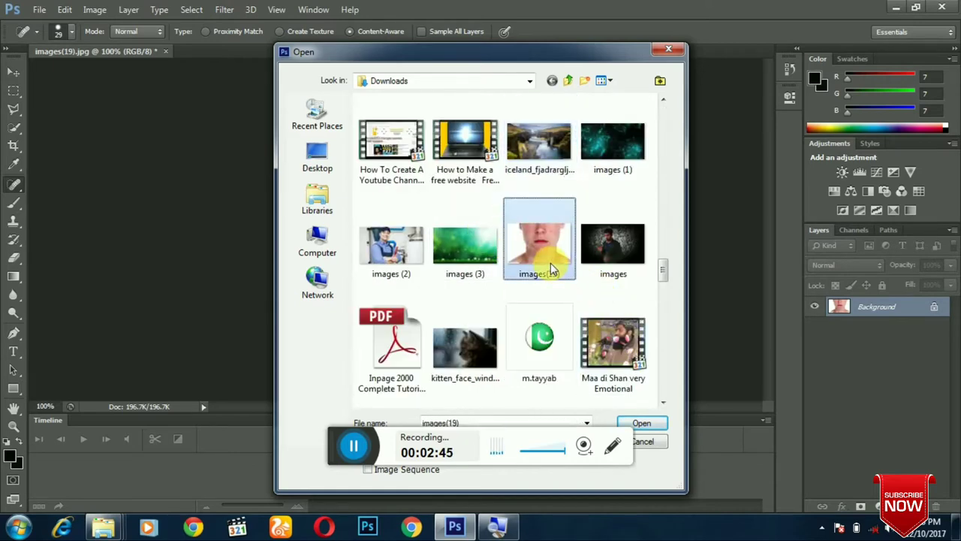
pyautogui.click(642, 425)
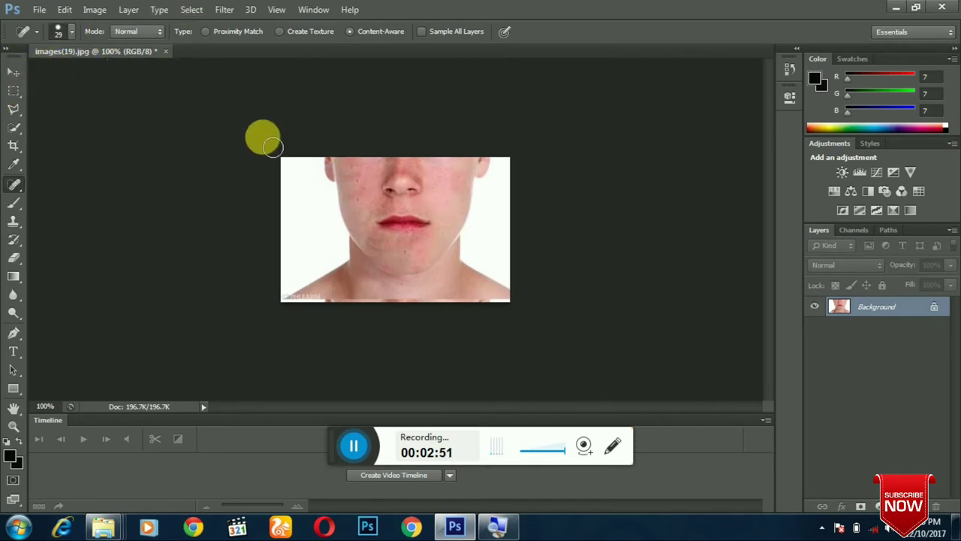
# Save images(19) as a JPEG at quality 8 and close Photoshop.
pyautogui.hotkey('ctrl', 's')
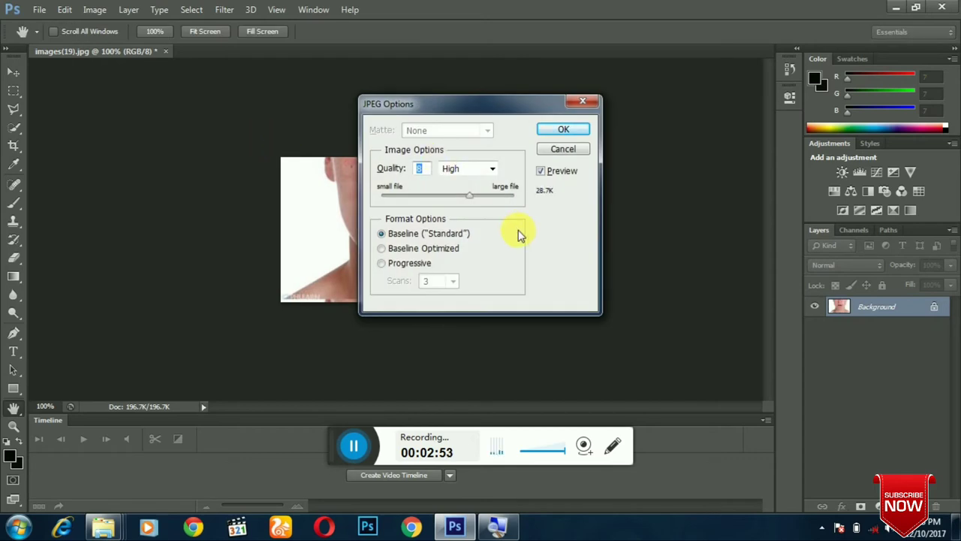
pyautogui.click(564, 131)
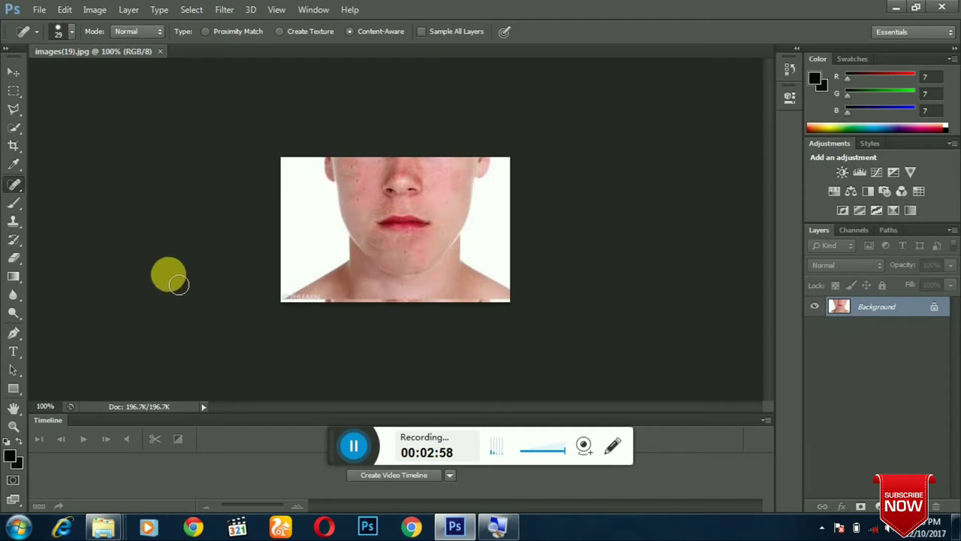
pyautogui.click(952, 6)
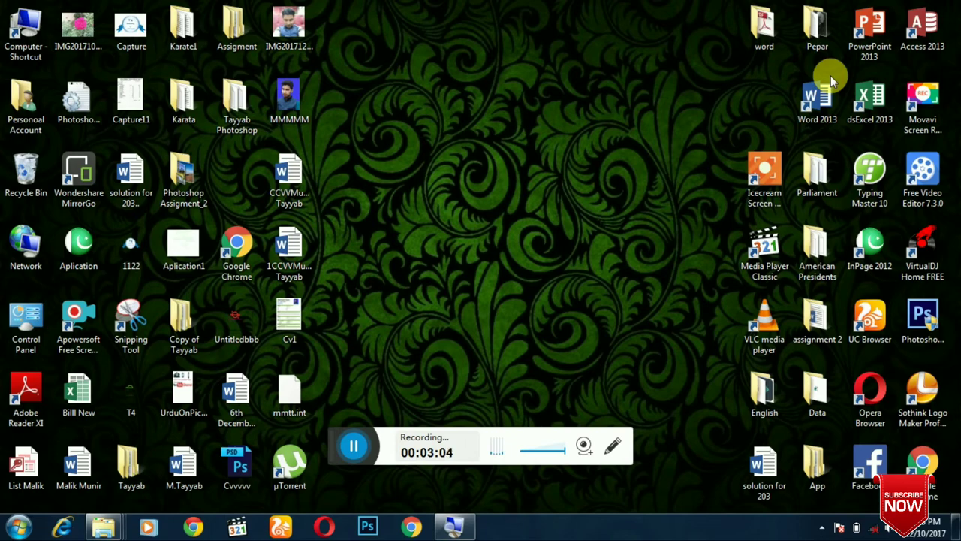
# Browse to Downloads in Windows Explorer and open images(19) in Windows Photo Viewer.
pyautogui.press('super+e')
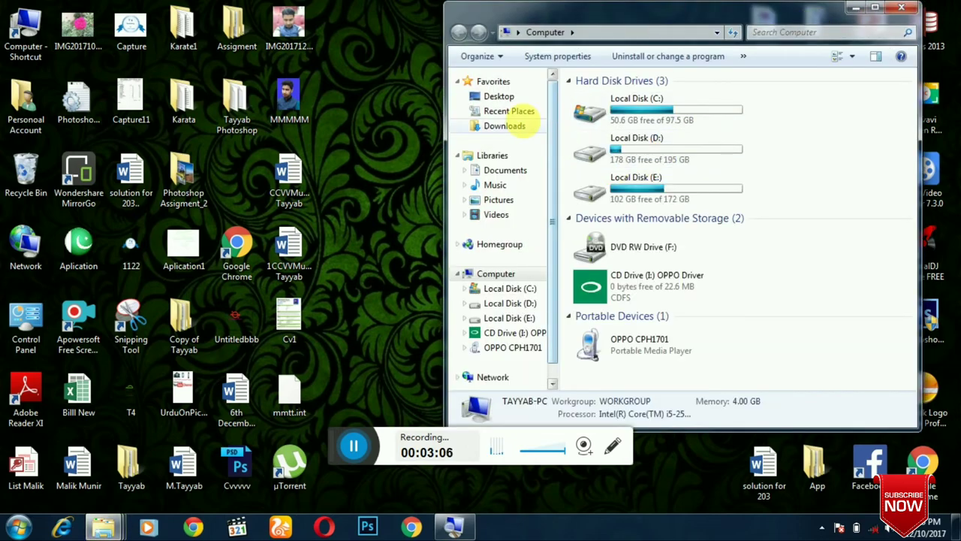
pyautogui.click(514, 111)
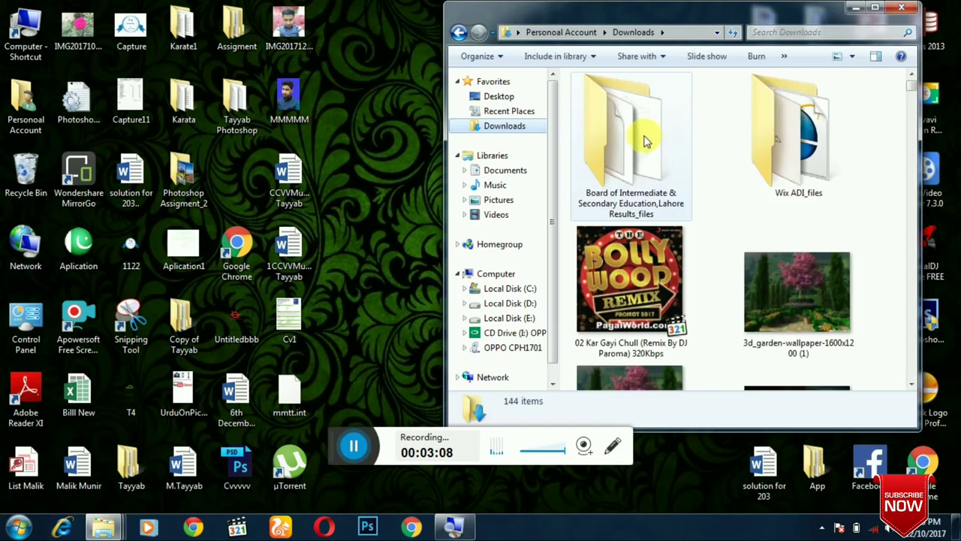
pyautogui.click(652, 308)
pyautogui.press('i')
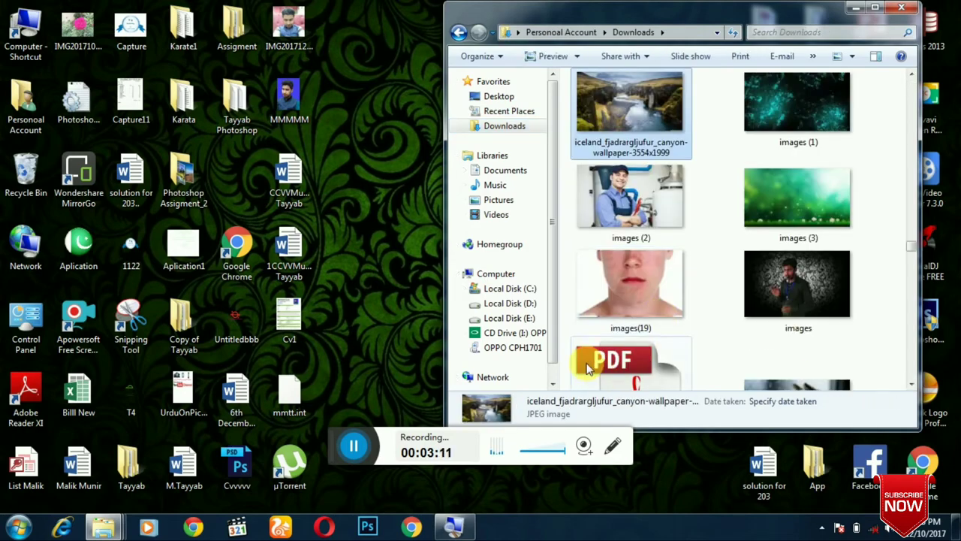
pyautogui.doubleClick(633, 295)
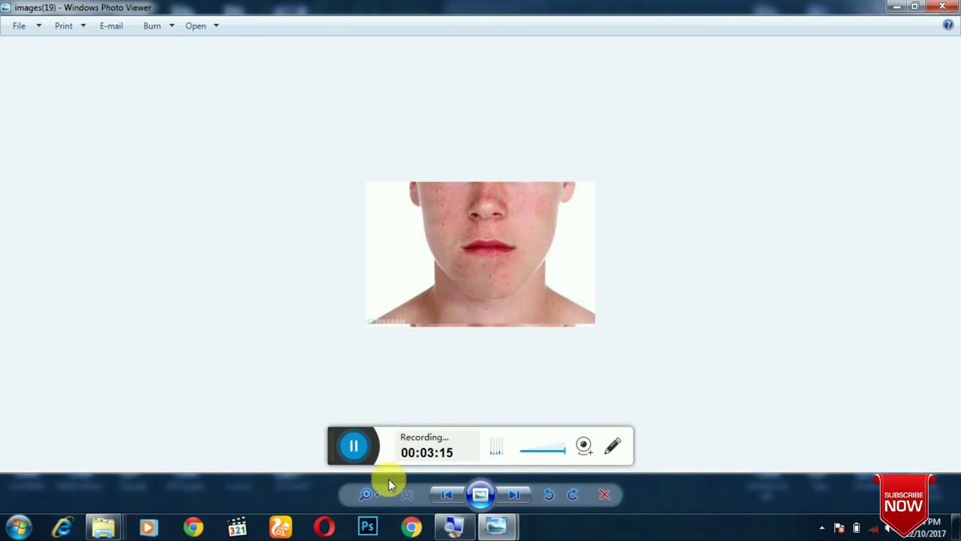
# Zoom into the retouched photo with the slider to inspect the skin, then close Photo Viewer.
pyautogui.click(375, 494)
pyautogui.moveTo(376, 499); pyautogui.dragTo(373, 455)
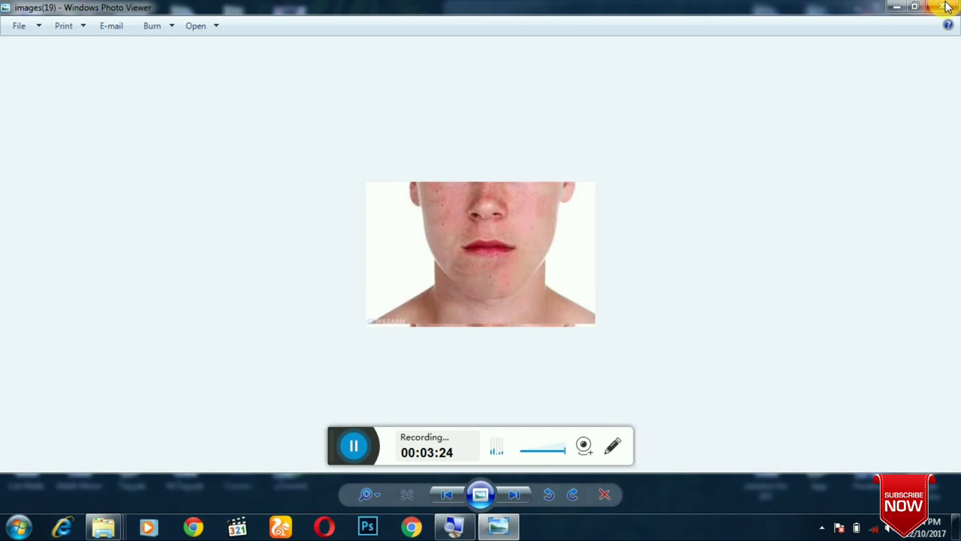
pyautogui.click(947, 8)
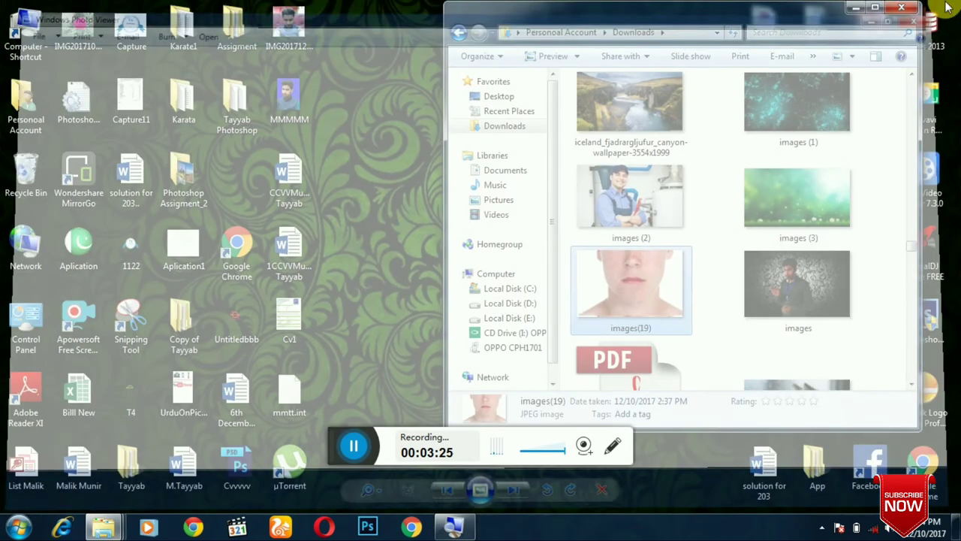